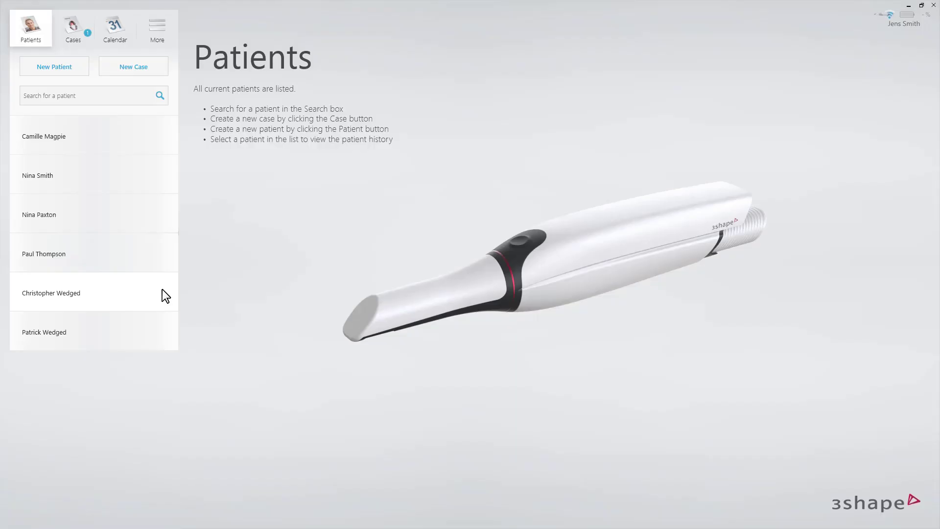
Step: Open the selected patient's cases and start a new case, reaching the Send to lab list
left_click(162, 290)
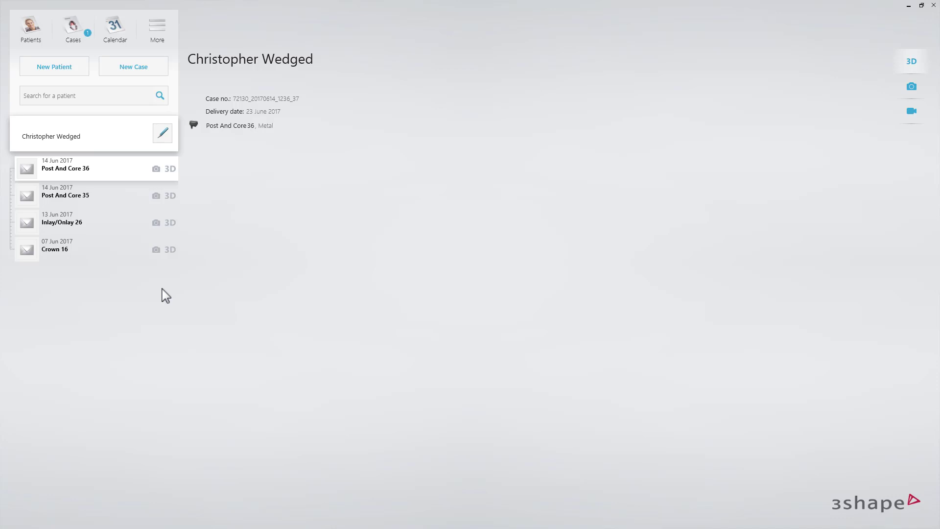
left_click(156, 68)
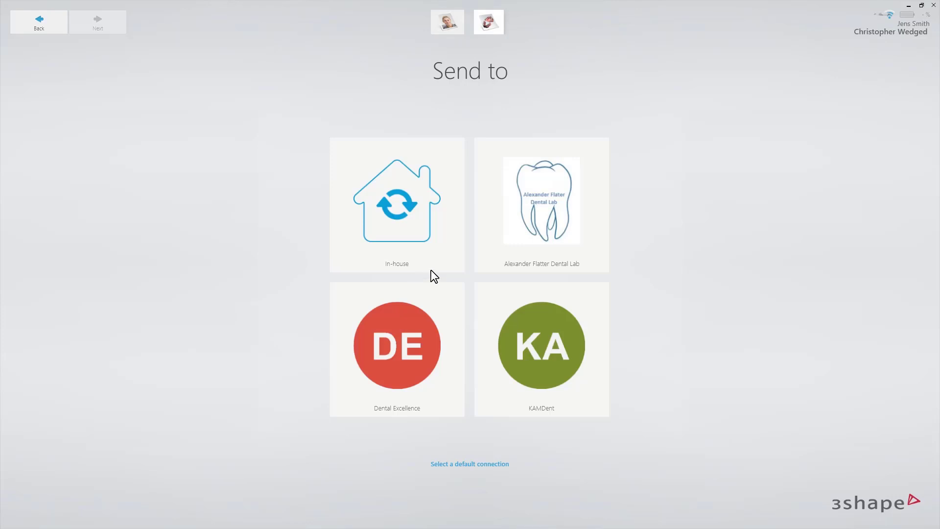
Step: Address the case to the dental lab and make teeth 14 and 16 Emax A3 crowns
left_click(526, 225)
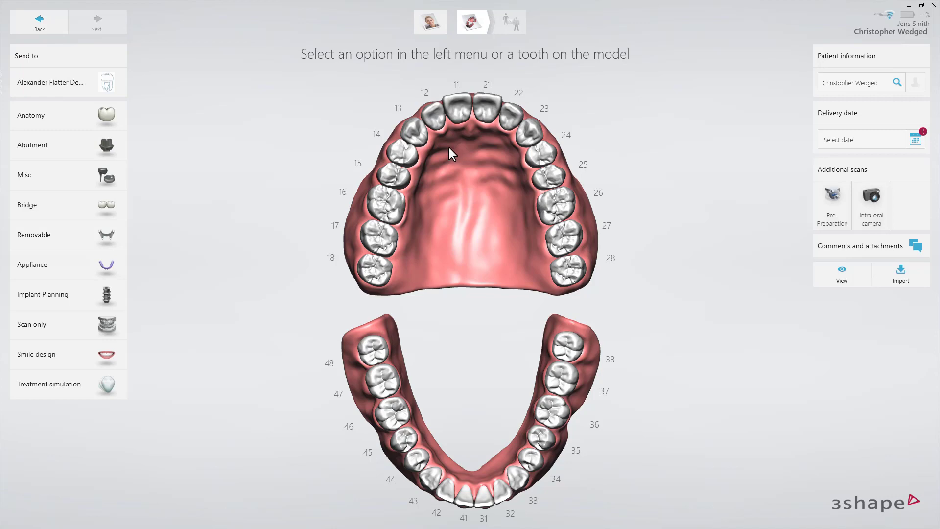
left_click(404, 153)
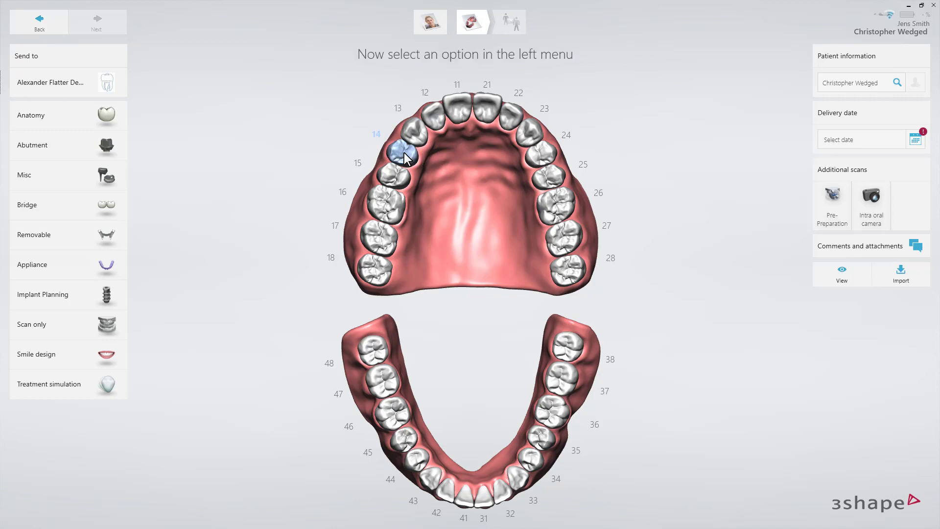
left_click(383, 201)
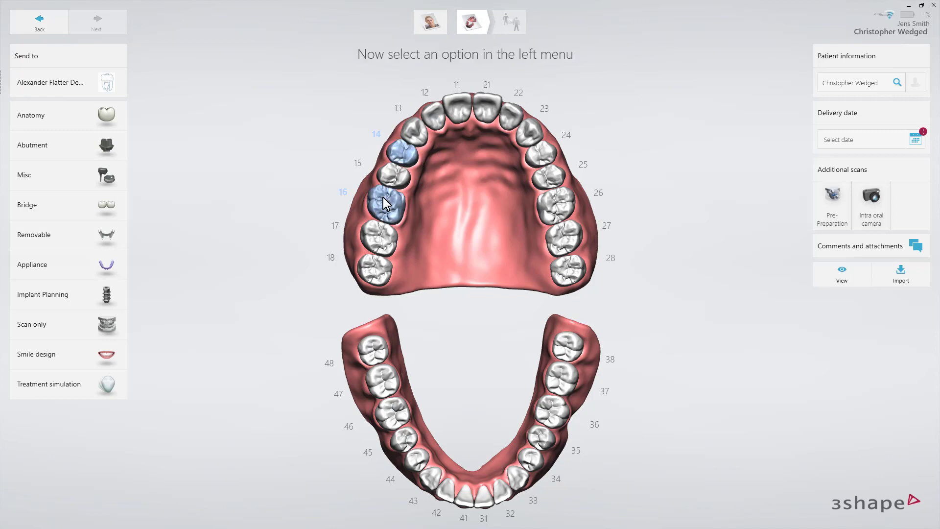
left_click(123, 120)
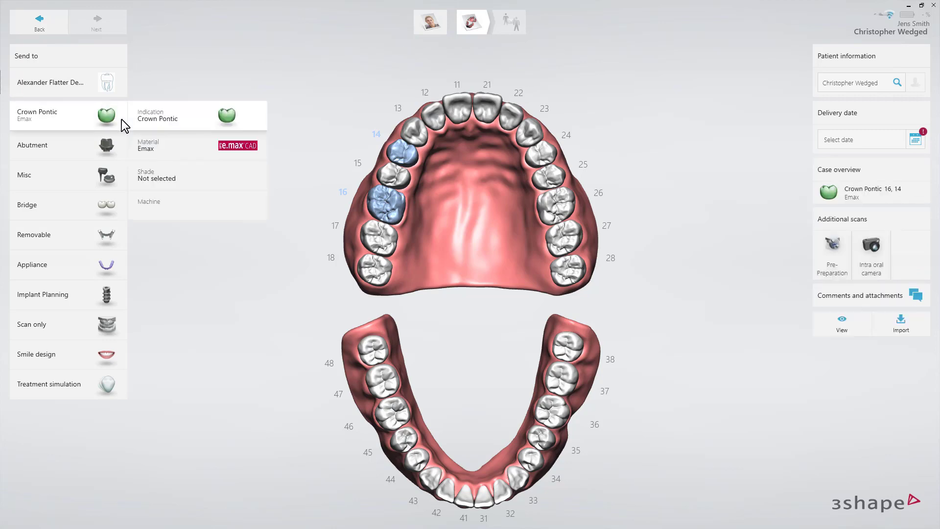
left_click(312, 115)
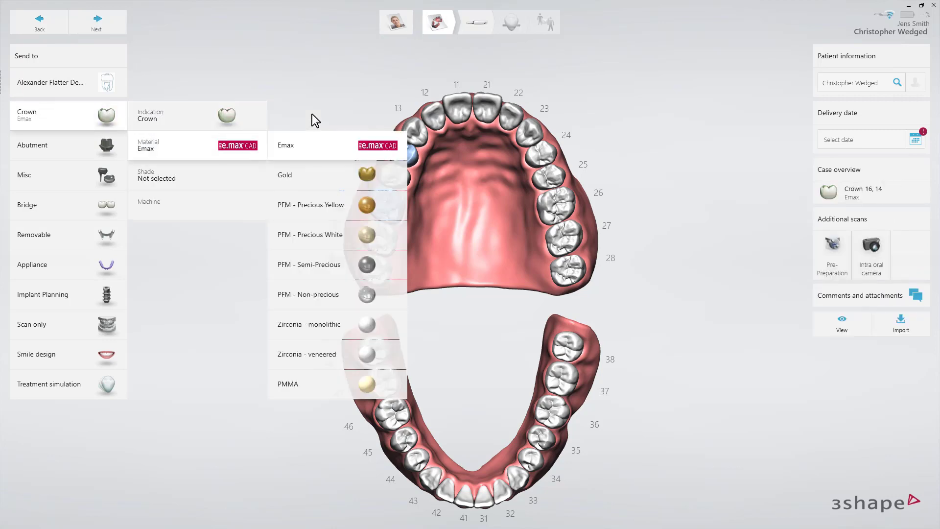
left_click(312, 142)
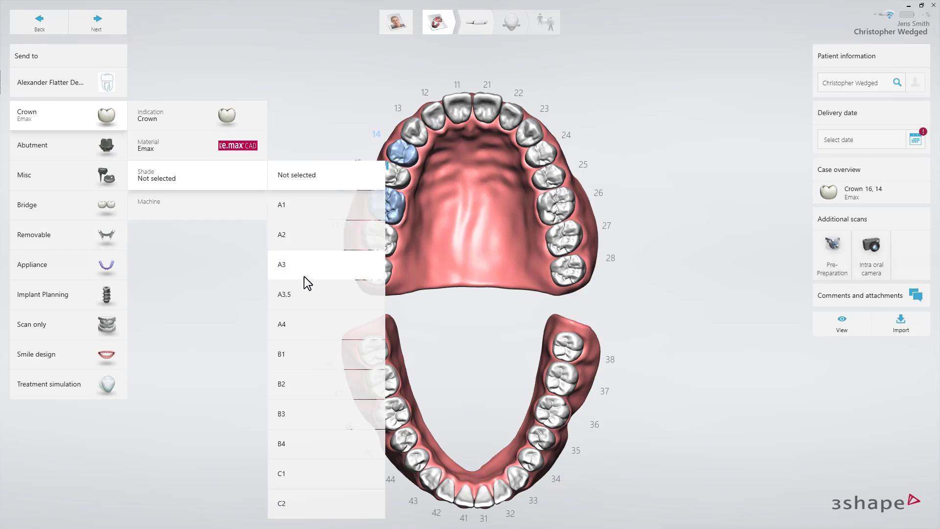
left_click(304, 274)
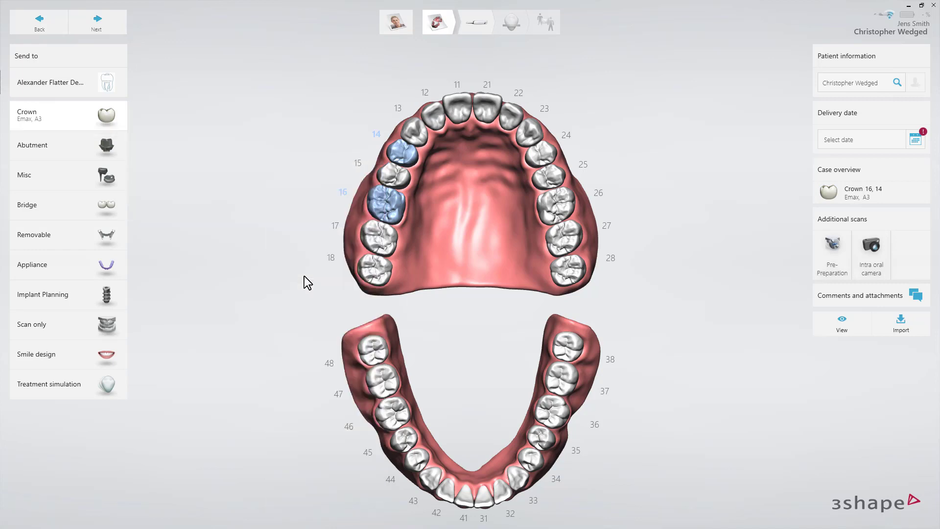
Step: Make tooth 15 an Emax A3 crown pontic, then reselect the crowns on 14 and 16
left_click(384, 175)
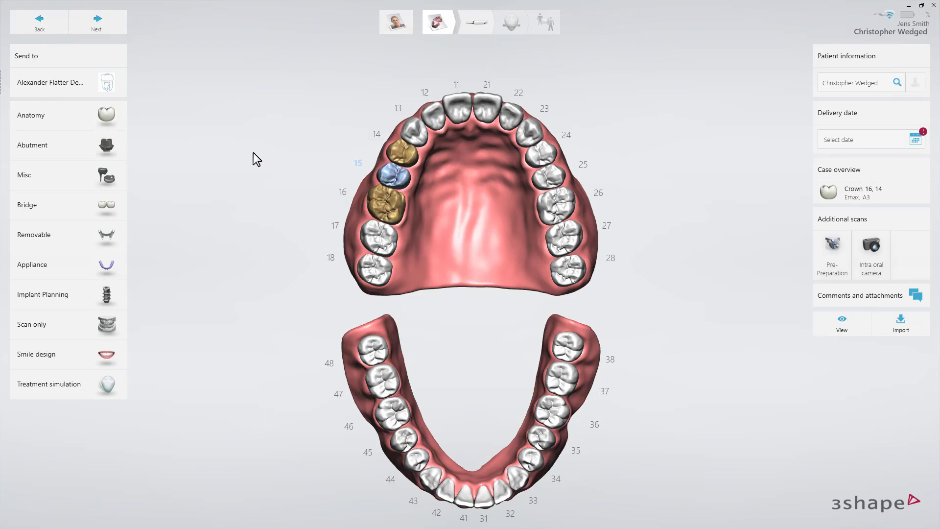
left_click(116, 116)
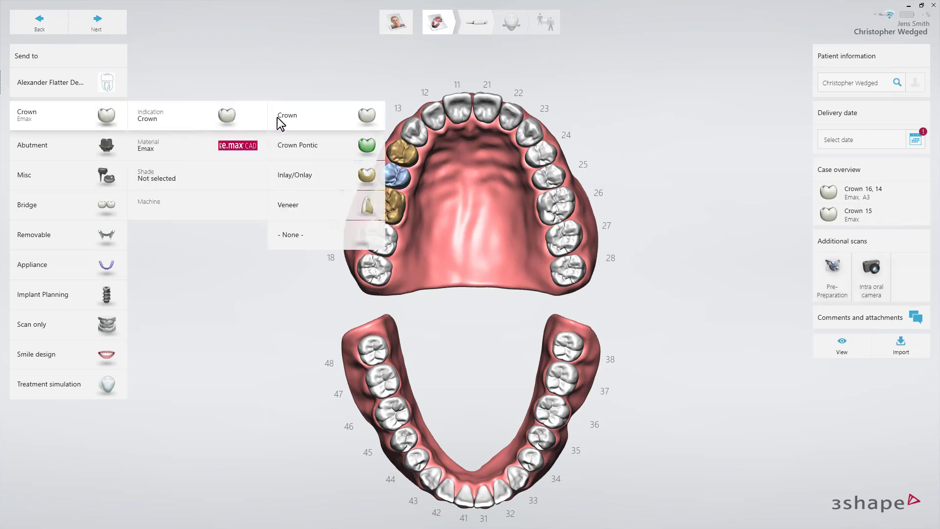
left_click(316, 141)
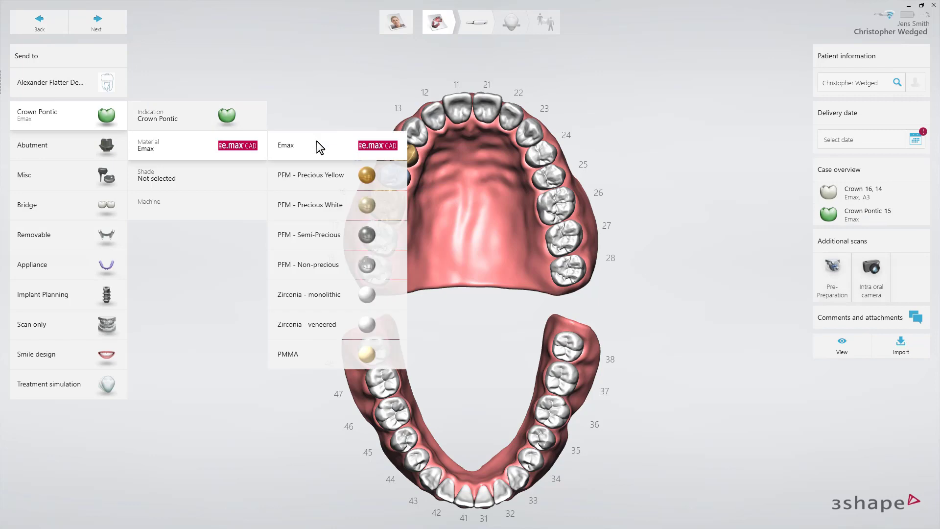
left_click(316, 145)
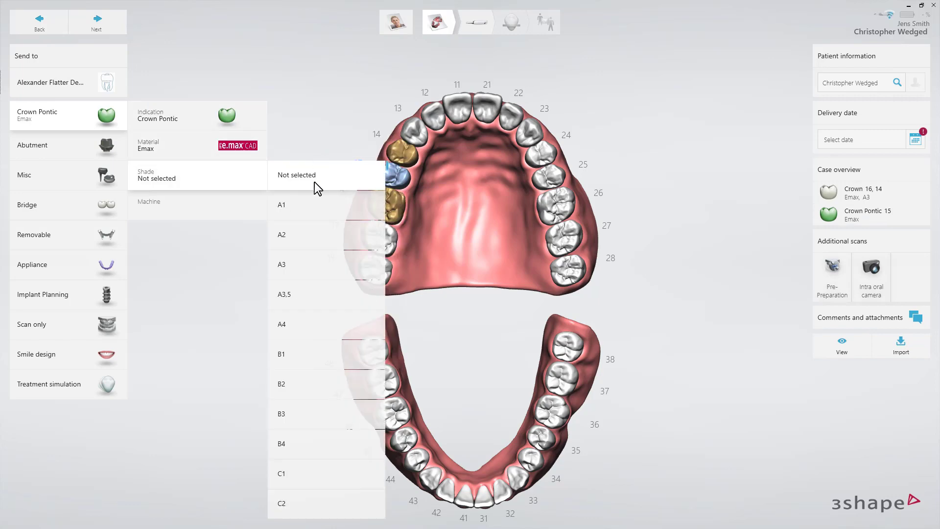
left_click(309, 278)
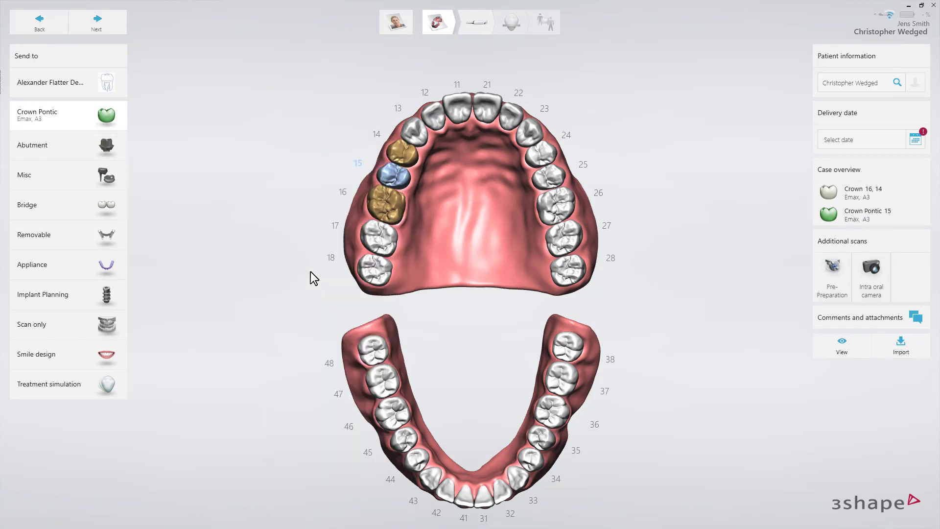
left_click(396, 155)
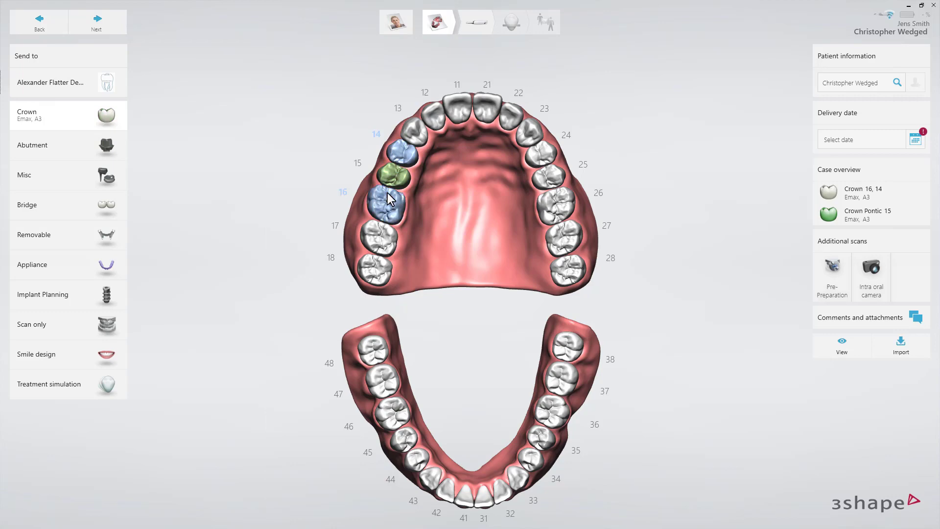
Step: Join teeth 16 to 14 into a bridge with bridge type None
left_click(390, 183)
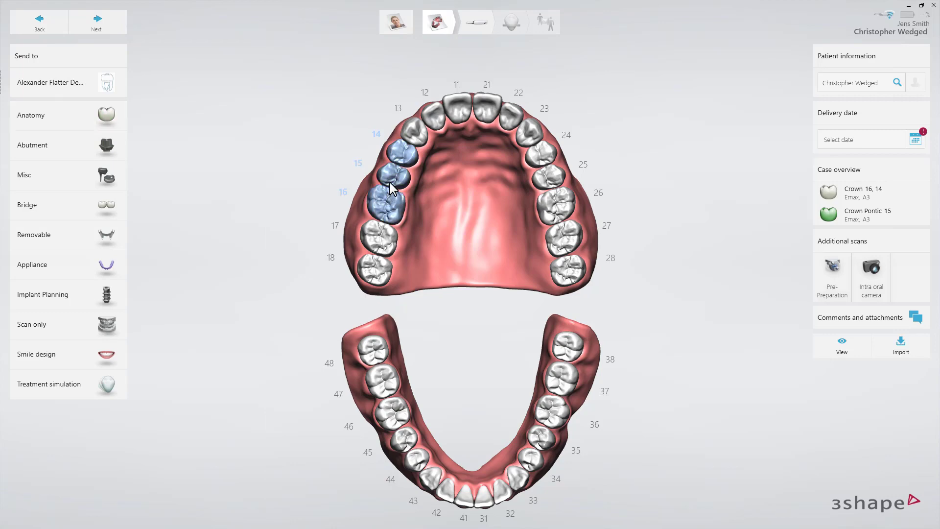
left_click(108, 208)
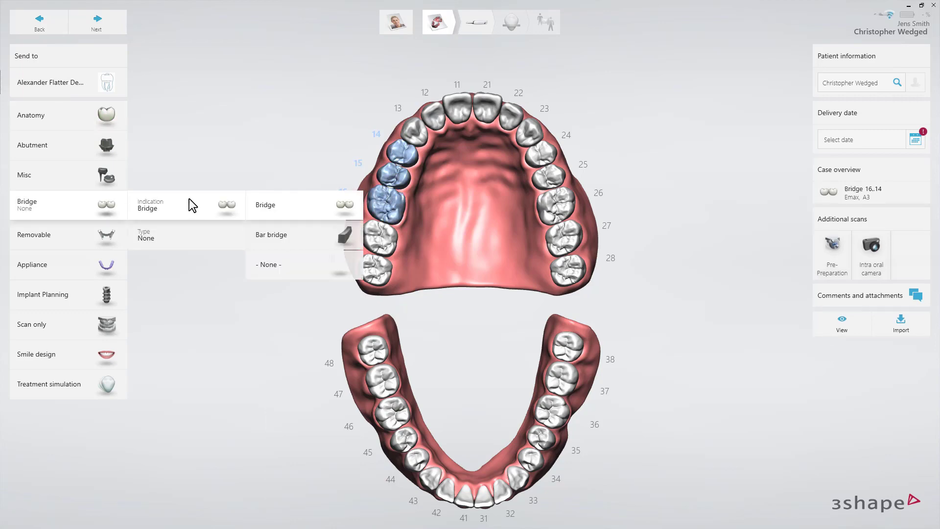
left_click(296, 202)
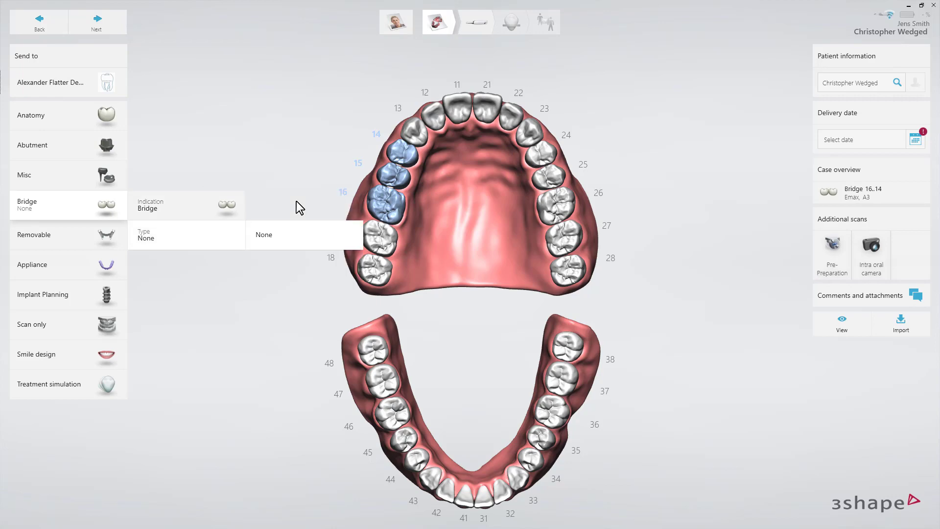
left_click(297, 234)
Step: Set the delivery date to 28/09/2018 at 13:00
left_click(913, 141)
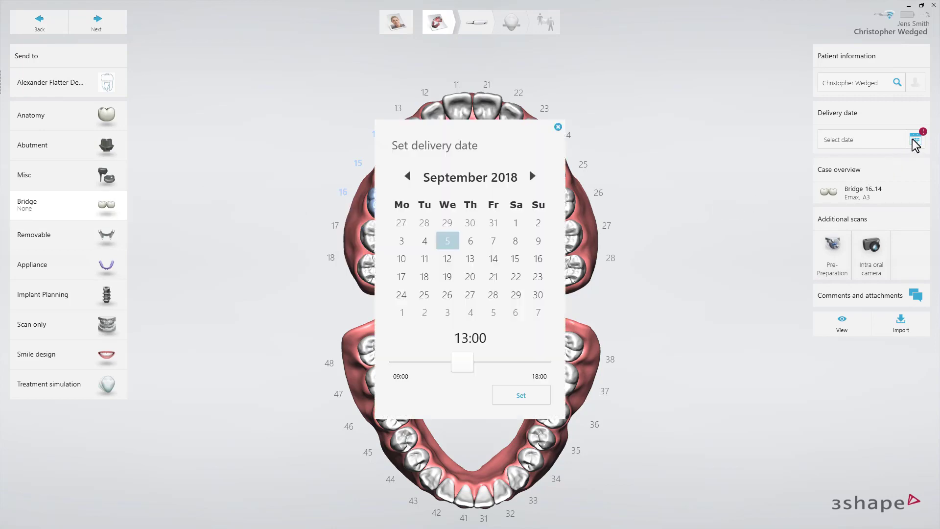
left_click(498, 296)
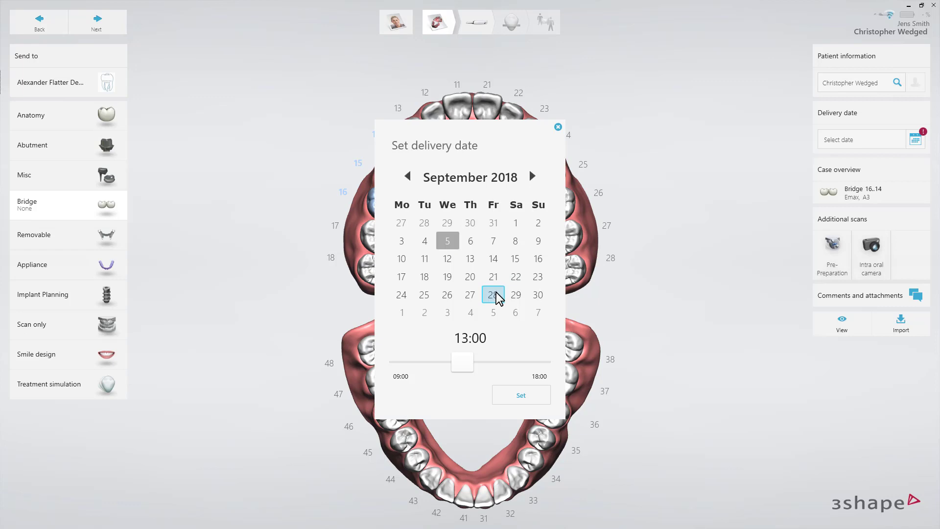
left_click(508, 392)
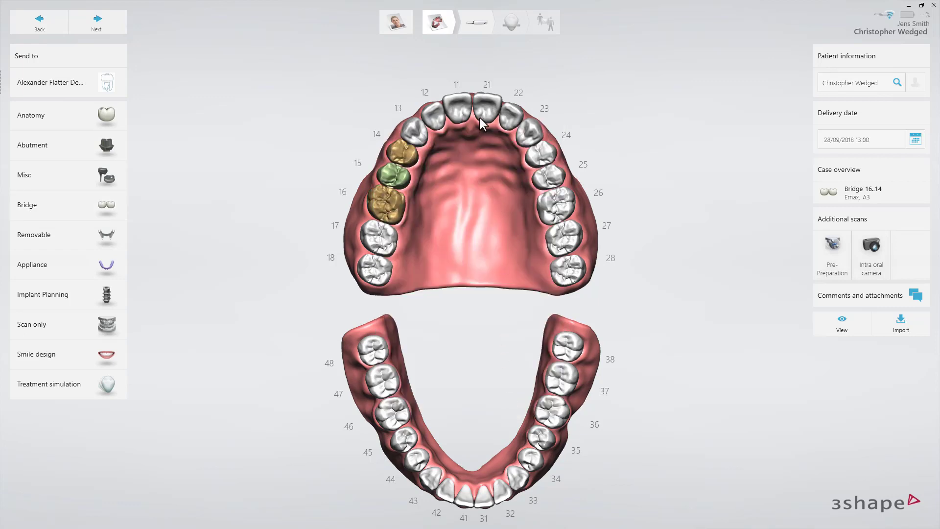
Step: Complete the lower-jaw scan and capture the upper jaw around the 16 and 14 preparations
left_click(476, 28)
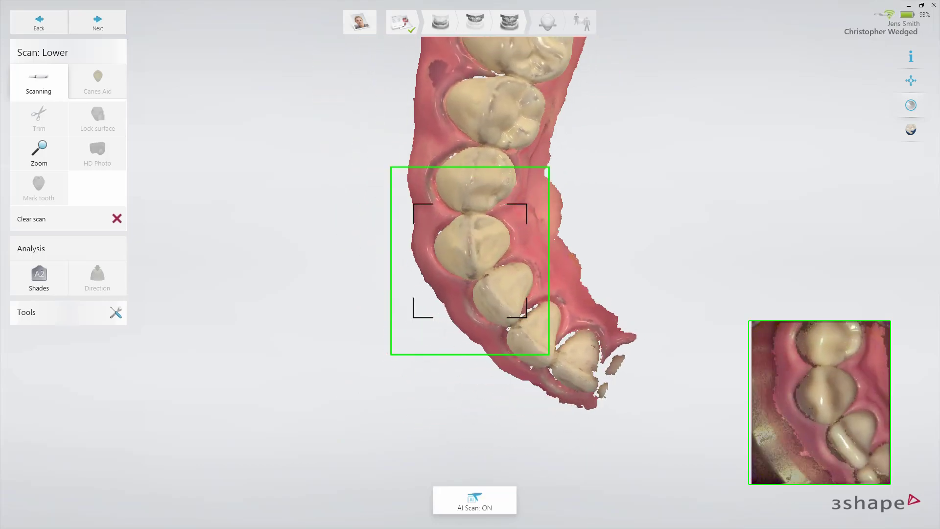
left_click(472, 27)
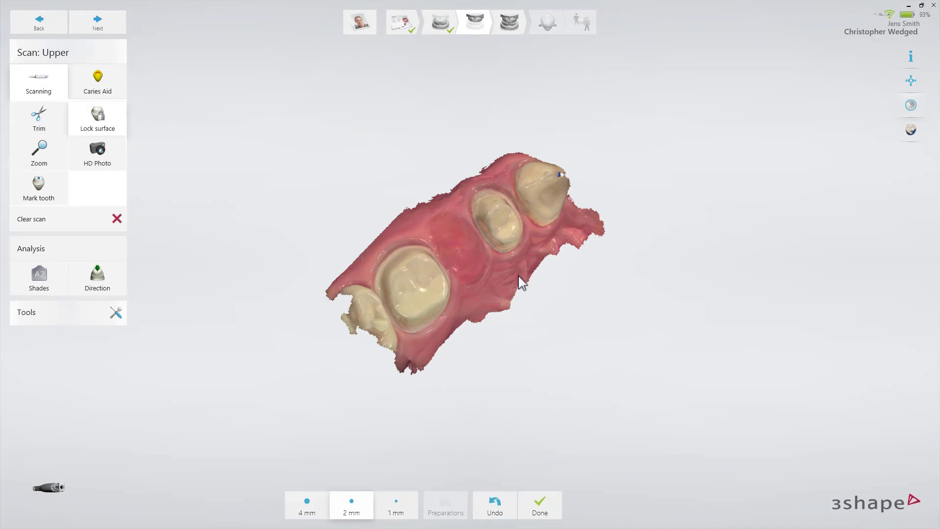
Step: Finish the preparation areas and scan the upper arch through to the front teeth
scroll(522, 283, "up", 1)
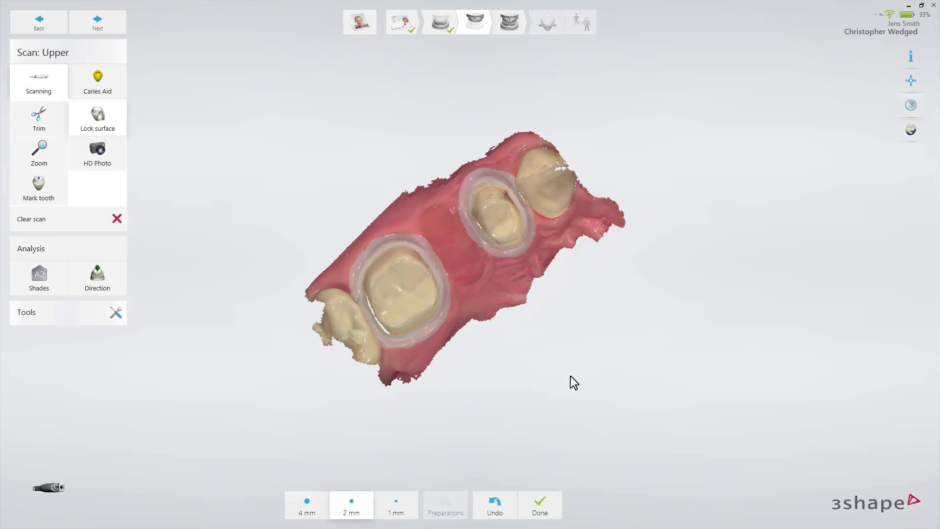
left_click(547, 497)
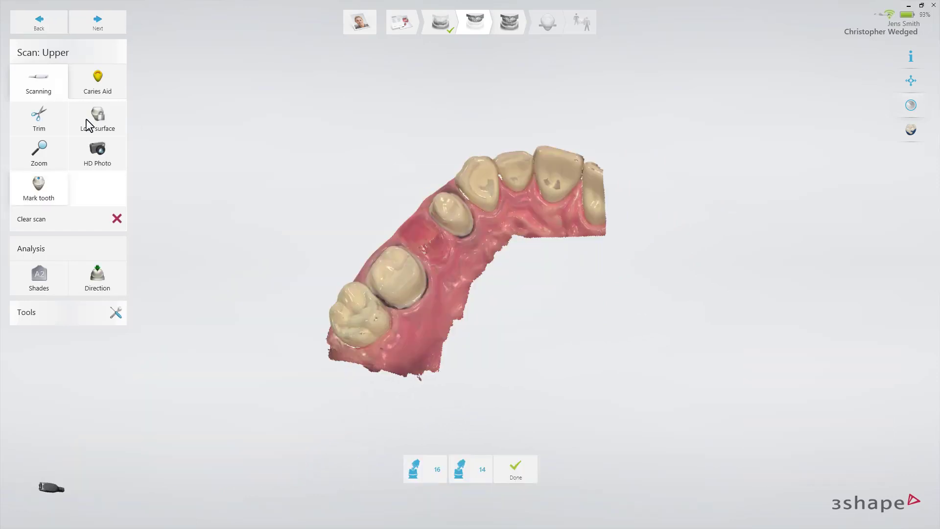
left_click(57, 120)
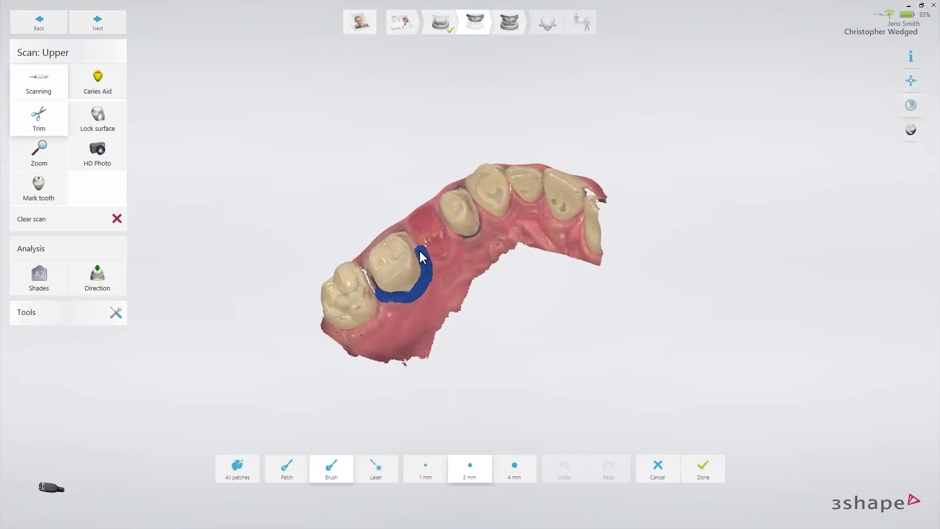
Step: Trim the scan around the molar and premolar preparations, then rescan their margins
left_click_drag(419, 251, 419, 250)
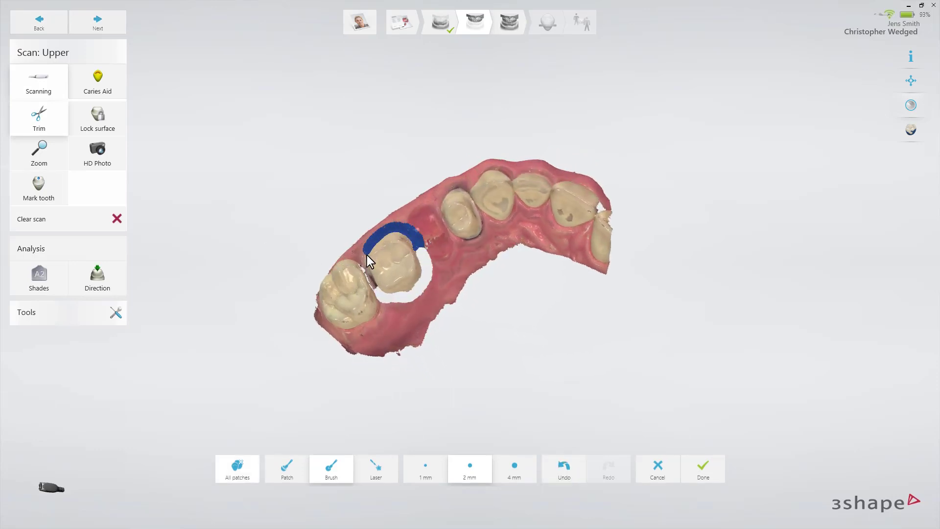
left_click_drag(375, 290, 427, 247)
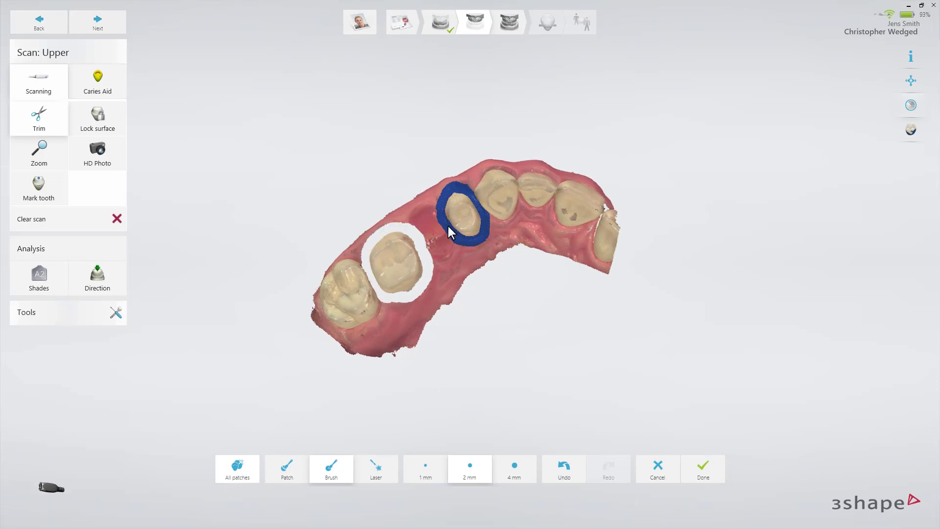
left_click_drag(447, 223, 448, 225)
left_click(703, 469)
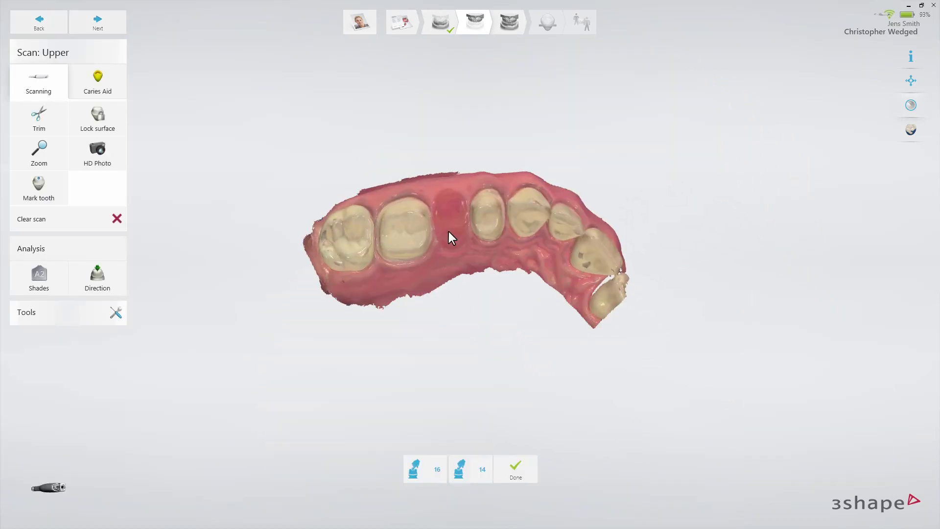
scroll(448, 231, "up", 5)
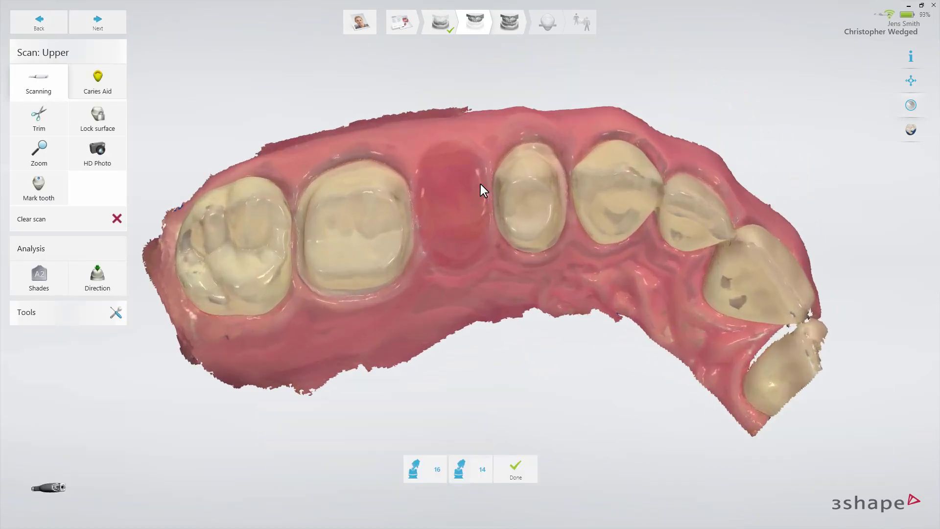
Step: Inspect the rotated upper scan in monochrome, restore colour, and begin marking tooth 16
left_click(911, 104)
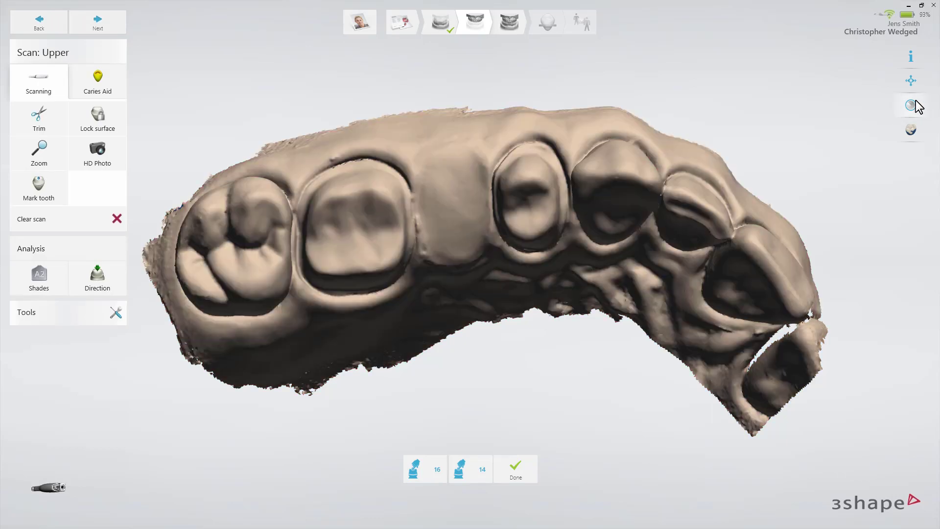
mouse_move(690, 140)
right_mouse_down()
mouse_move(692, 115)
mouse_move(622, 120)
mouse_move(649, 152)
mouse_move(706, 169)
mouse_move(652, 160)
mouse_move(659, 141)
mouse_move(700, 128)
right_mouse_up()
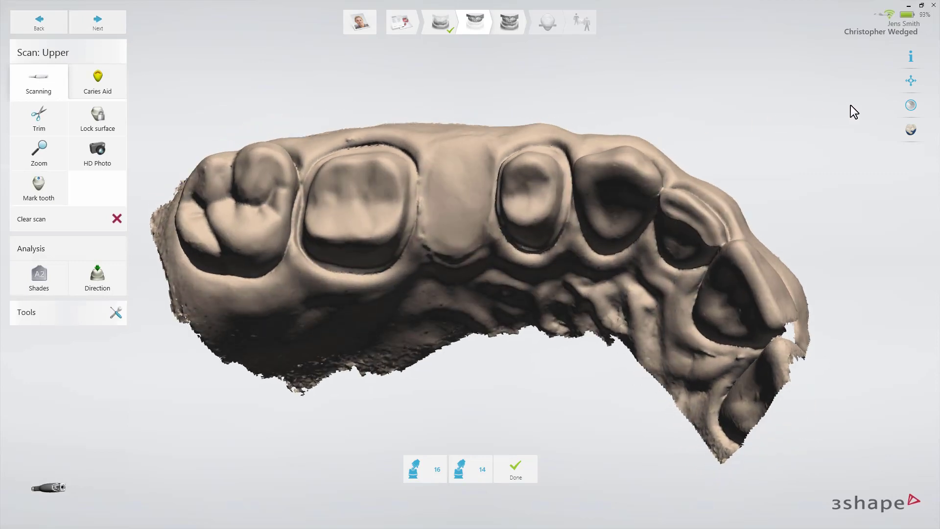
left_click(910, 107)
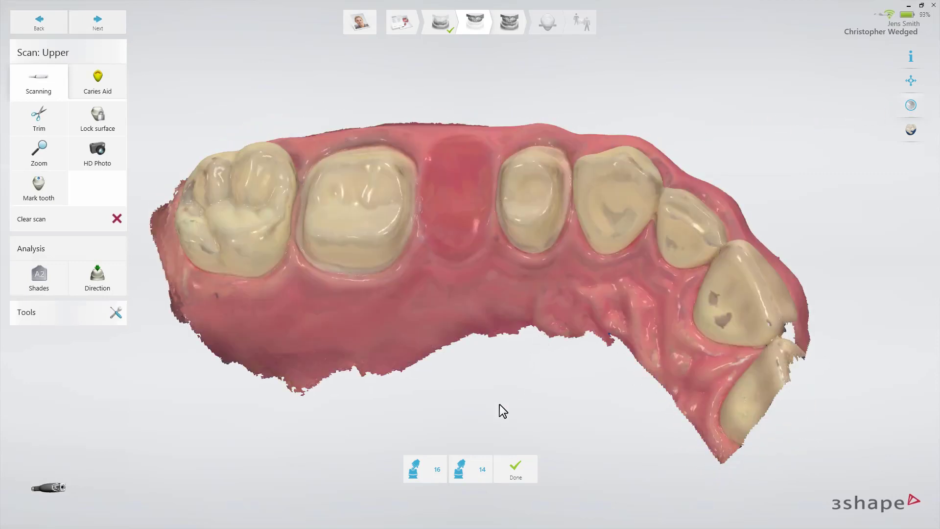
left_click(434, 471)
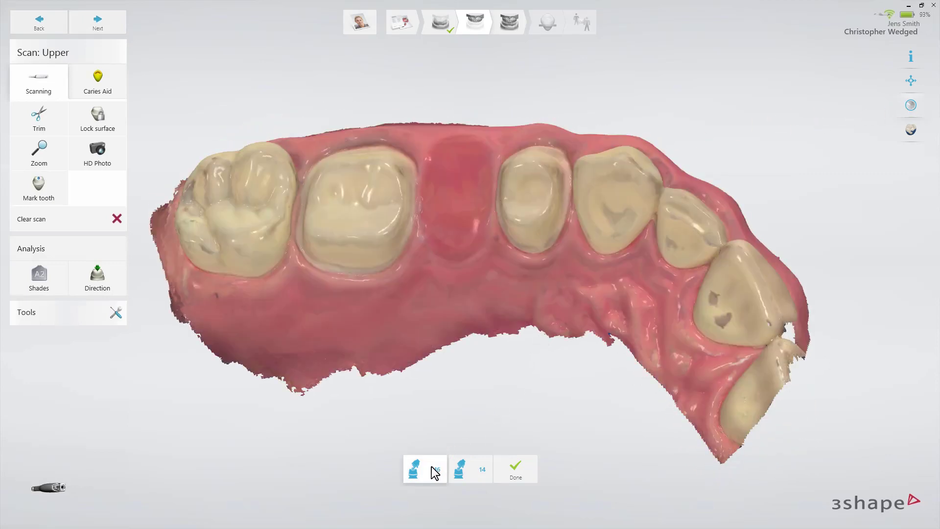
Step: Label the molar preparation 16 and the premolar 14, checking from an occlusal view
left_click(354, 207)
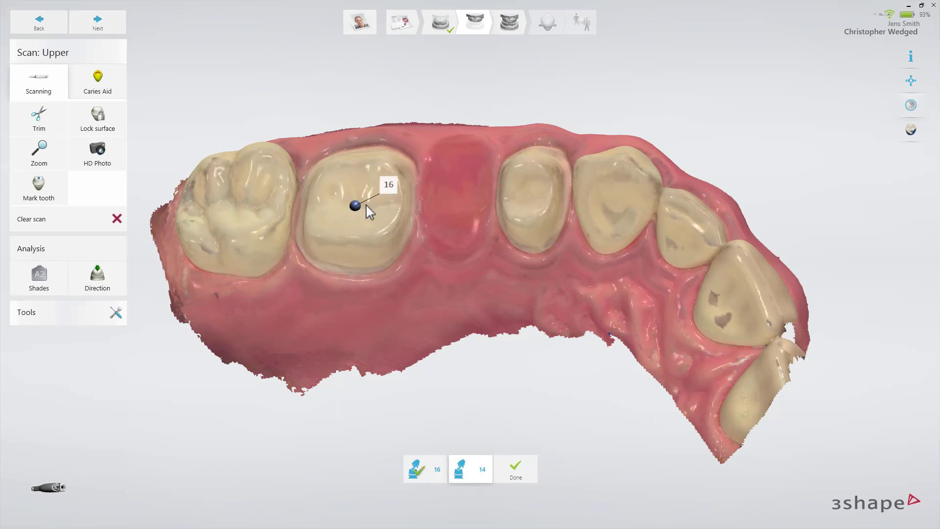
left_click(529, 195)
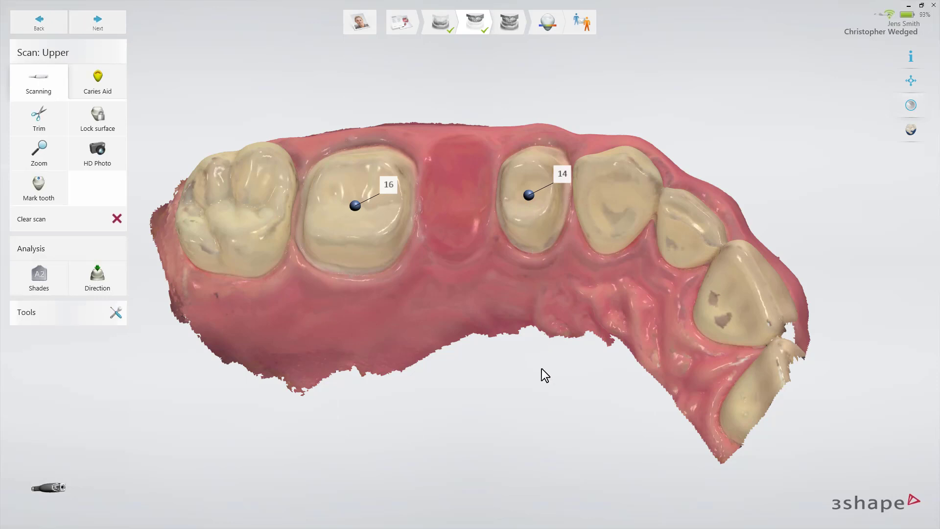
left_click_drag(539, 346, 550, 398)
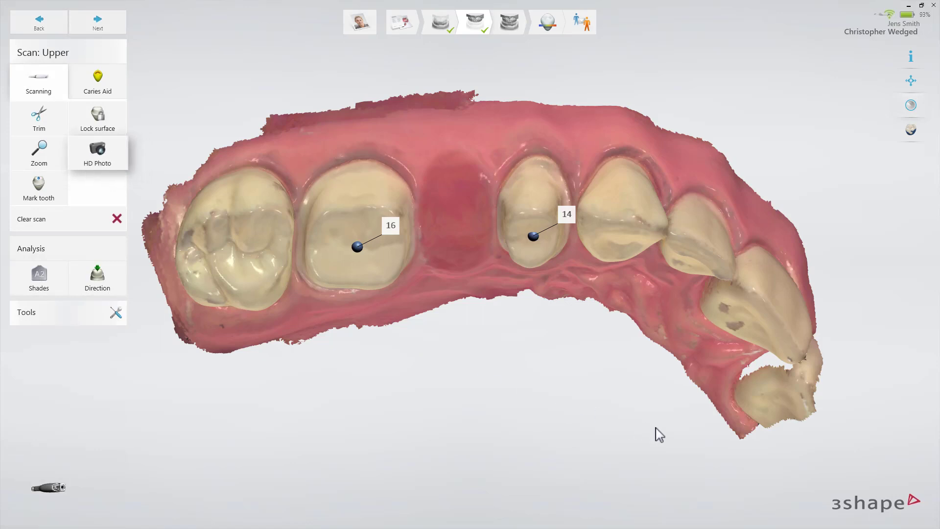
left_click(509, 31)
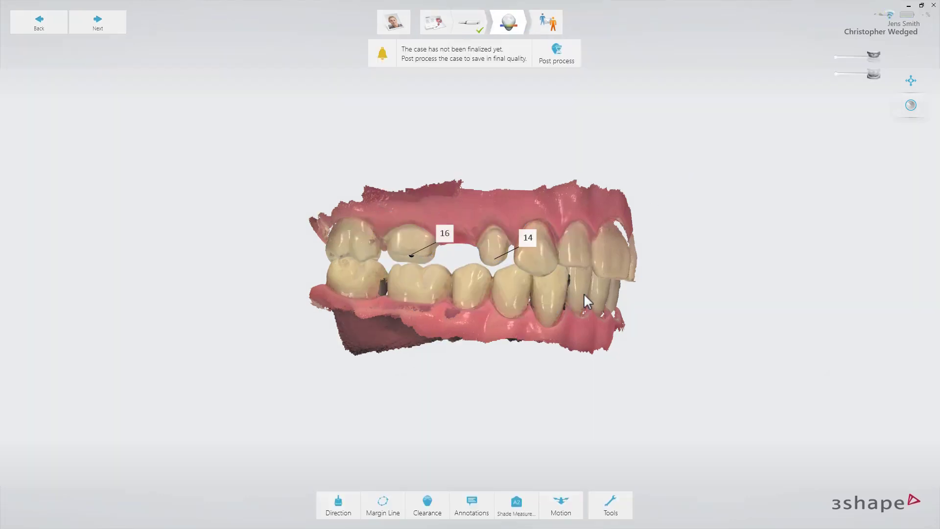
Step: Review the clearance map on each arch, then send the 16–14 bridge case to the lab
left_click(431, 506)
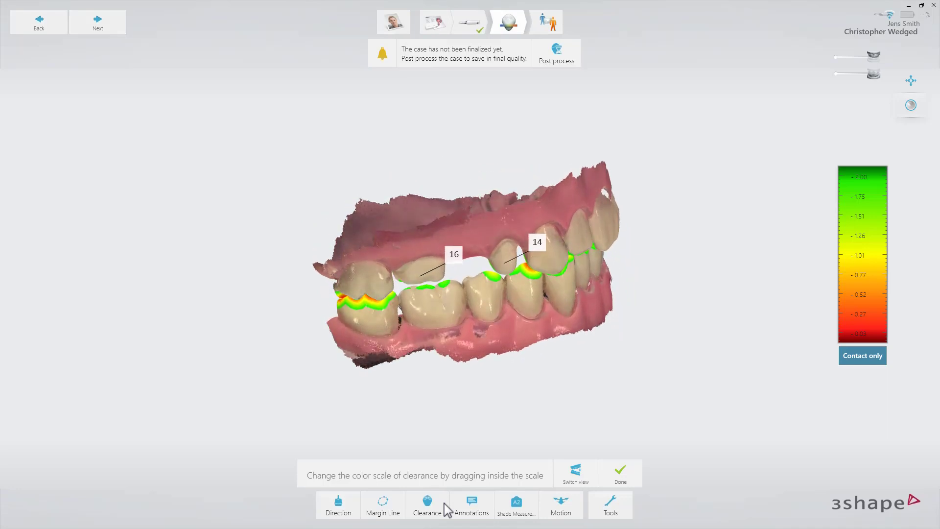
left_click(574, 478)
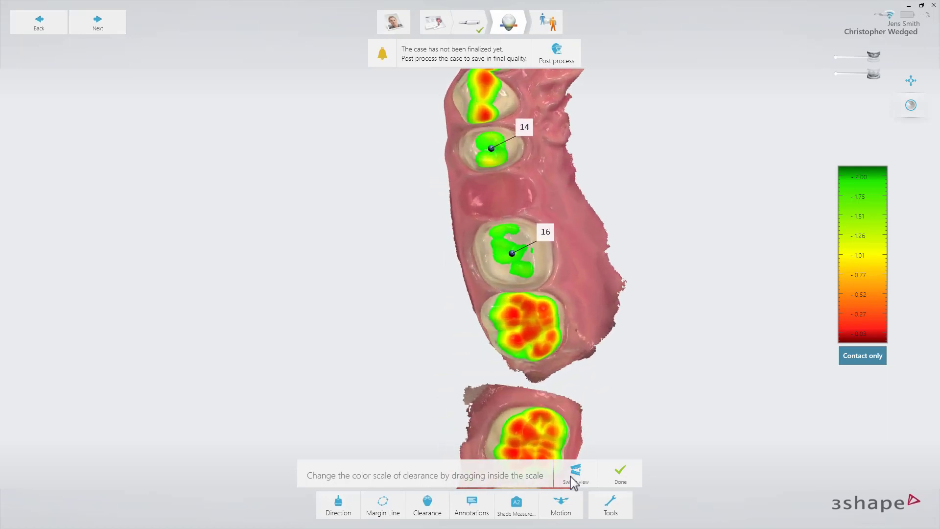
left_click(544, 29)
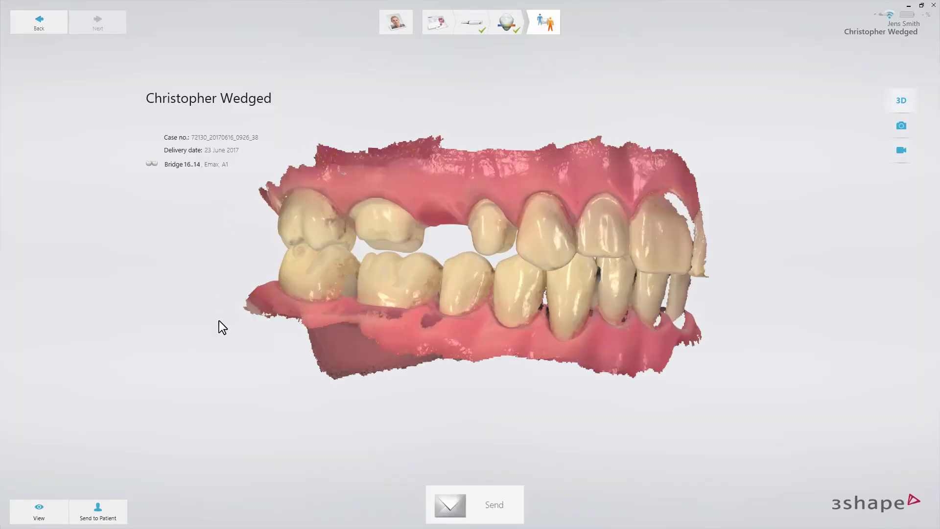
left_click(486, 499)
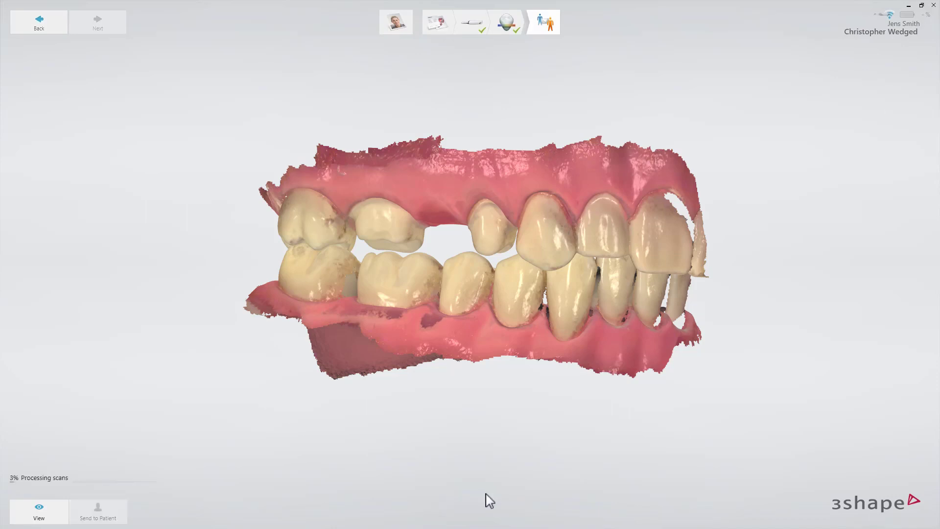